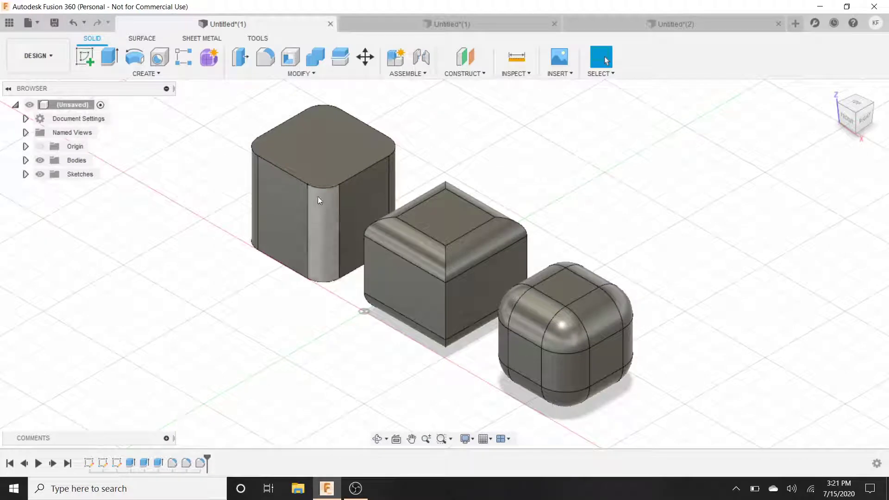
Compare the three differently filleted example cubes with the plain cube in the second open design
click(422, 27)
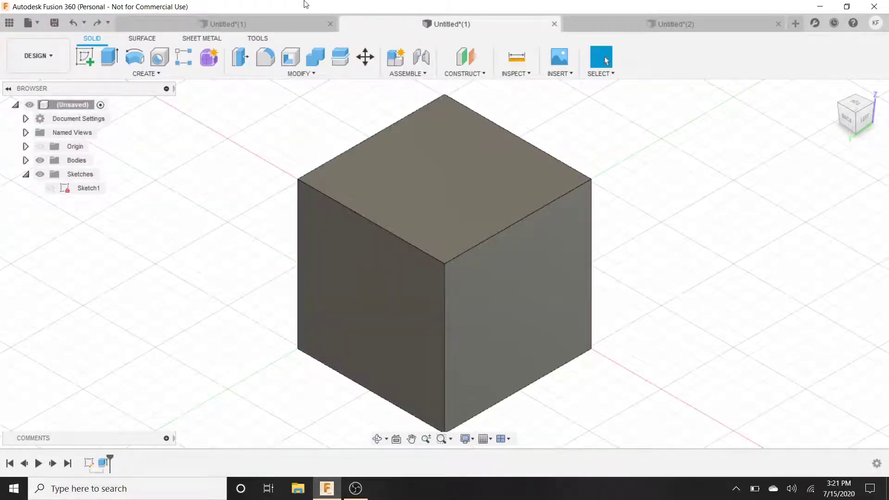
click(250, 21)
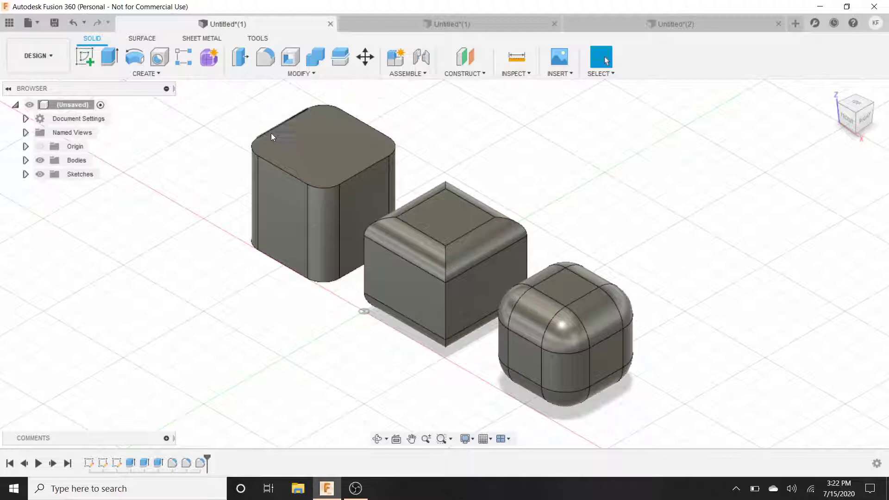
click(465, 24)
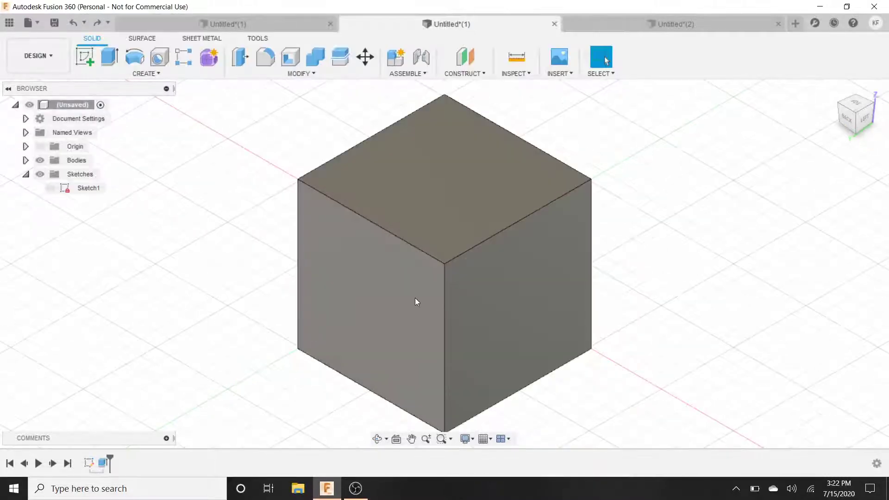
scroll(415, 299, down, 2)
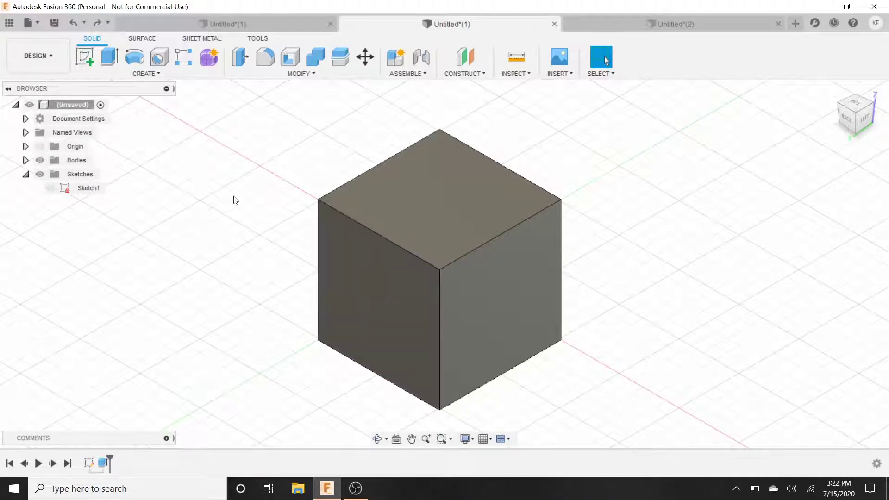
Try a constant-radius fillet on the plain cube's top face, then cancel it
click(266, 65)
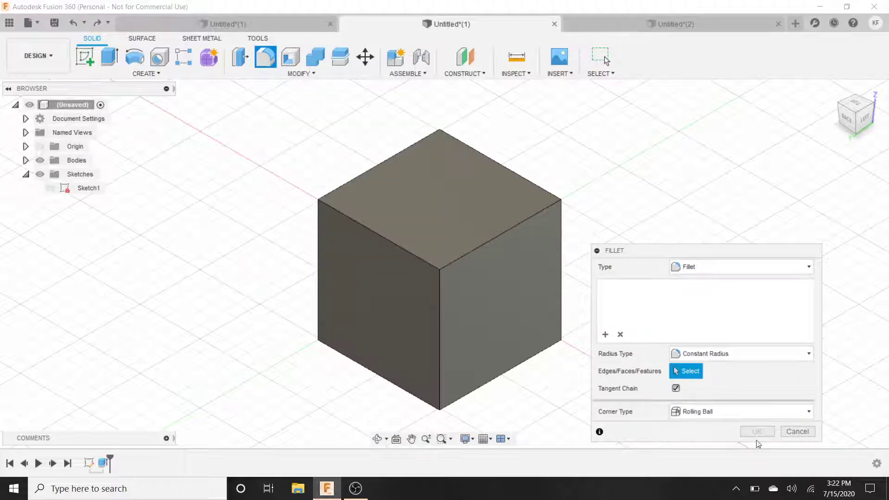
click(798, 431)
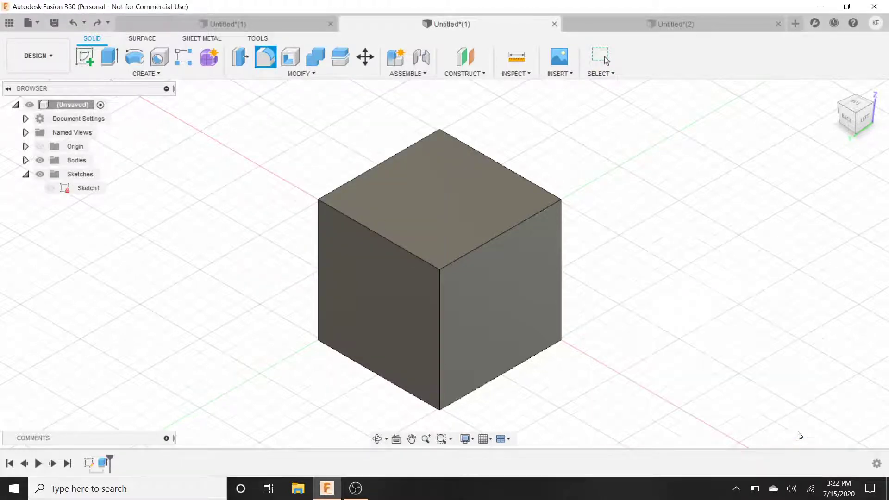
click(440, 217)
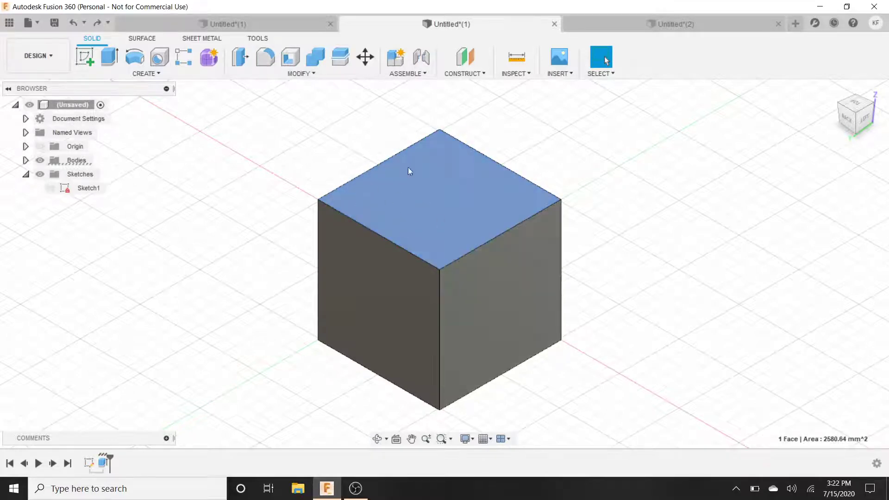
click(265, 57)
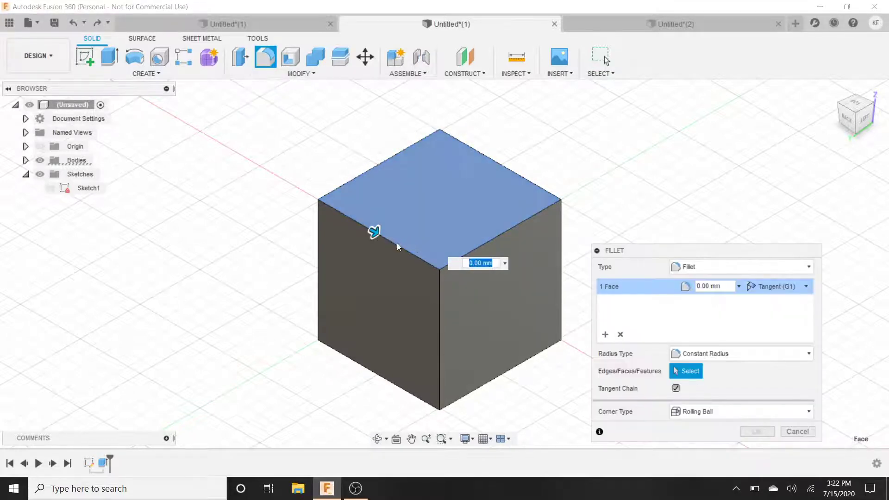
mouse_move(373, 230)
mouse_down()
mouse_move(381, 236)
mouse_move(369, 230)
mouse_move(385, 227)
mouse_move(363, 224)
mouse_up()
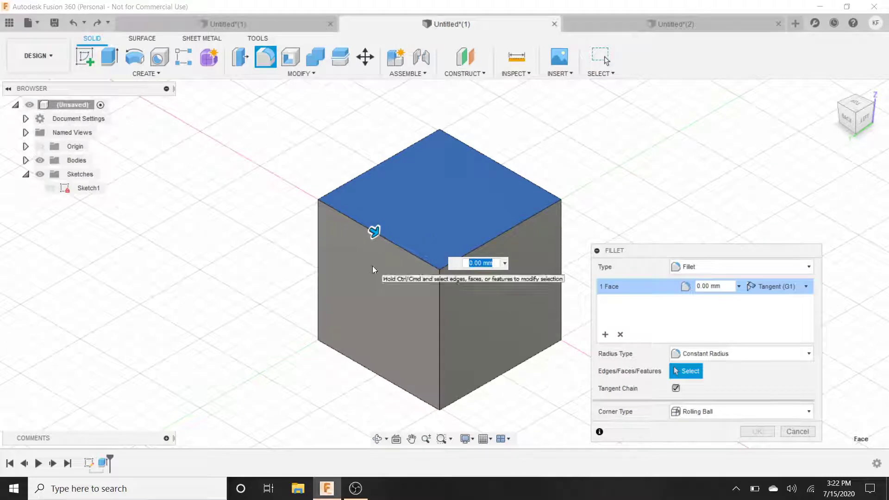
click(797, 431)
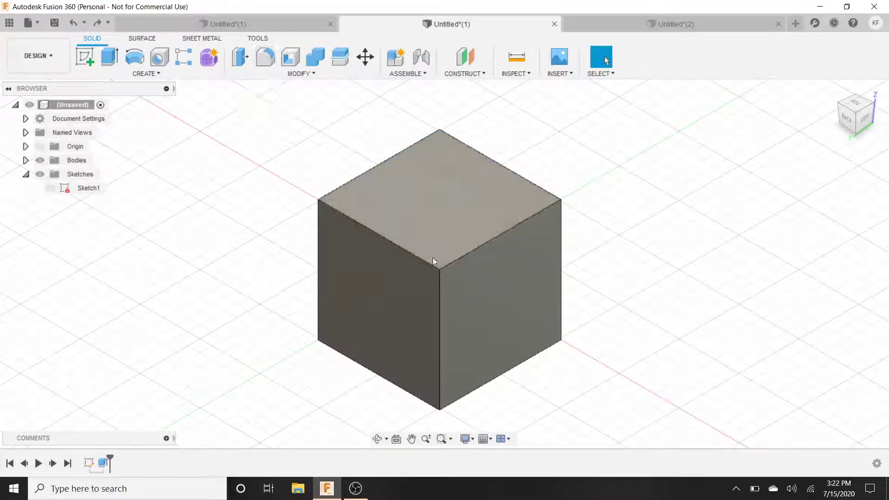
Try a fillet on the cube's top face and two adjoining side faces together, then cancel it
click(397, 290)
click(482, 315)
click(371, 183)
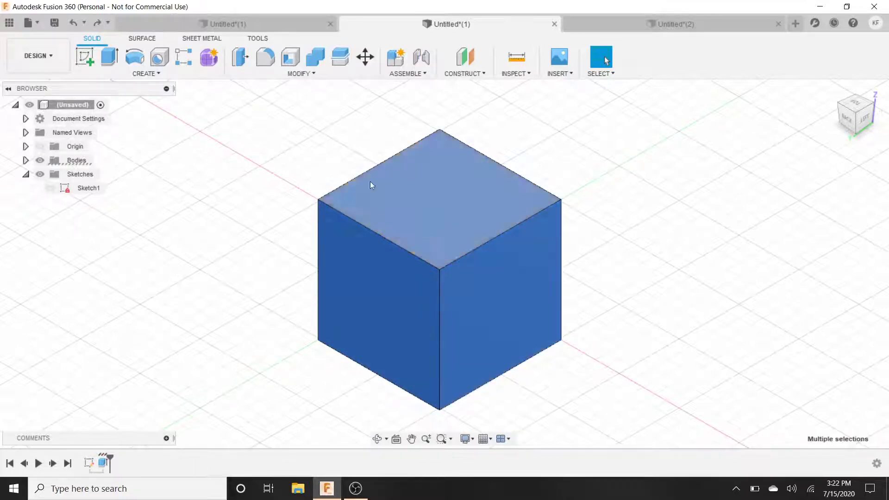
click(264, 61)
mouse_move(366, 230)
mouse_down()
mouse_move(389, 235)
mouse_move(380, 234)
mouse_up()
key(Escape)
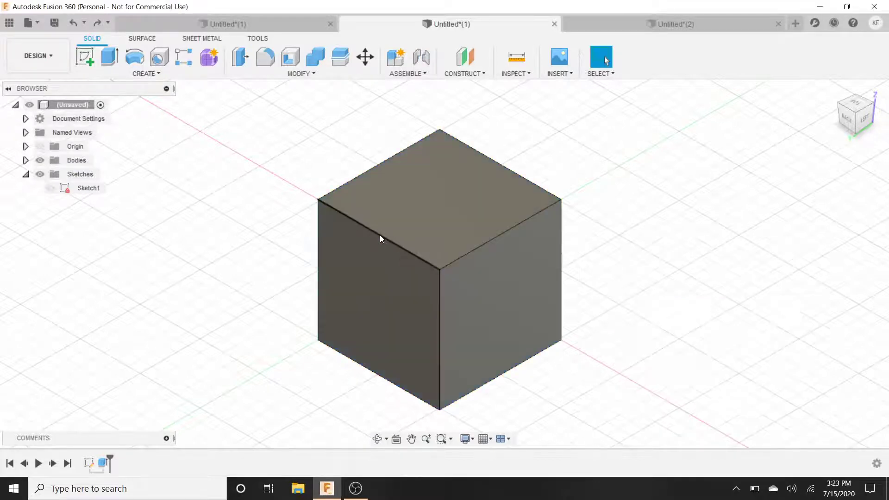
Try a fillet on all four side faces of the cube with radii of 7.5 mm and 15 mm, then cancel it
click(363, 280)
ctrl+click(504, 333)
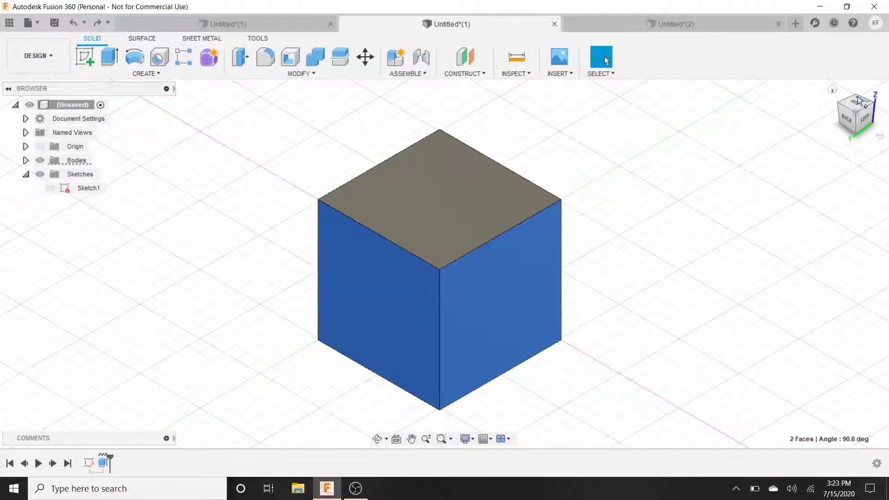
click(832, 89)
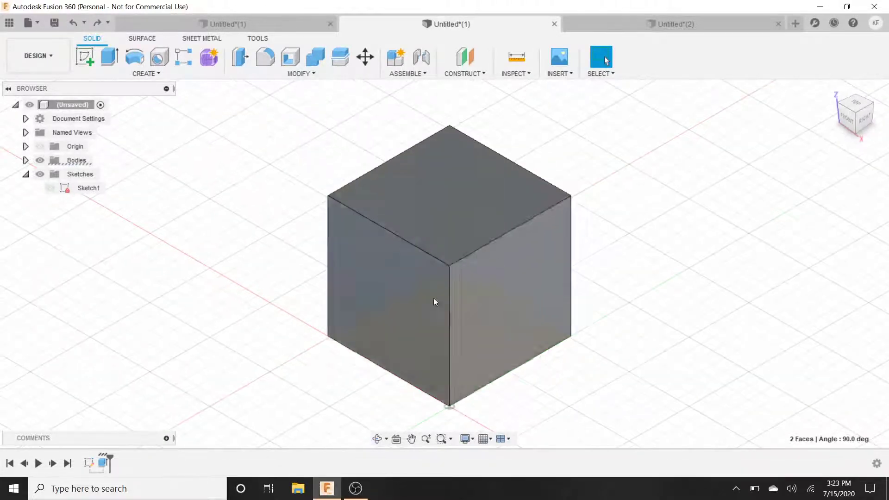
ctrl+click(433, 298)
ctrl+click(459, 306)
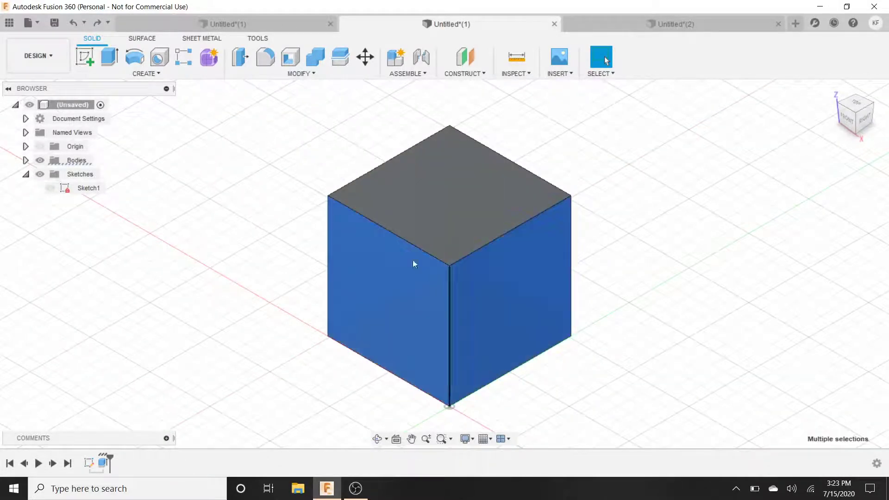
click(265, 60)
text(10)
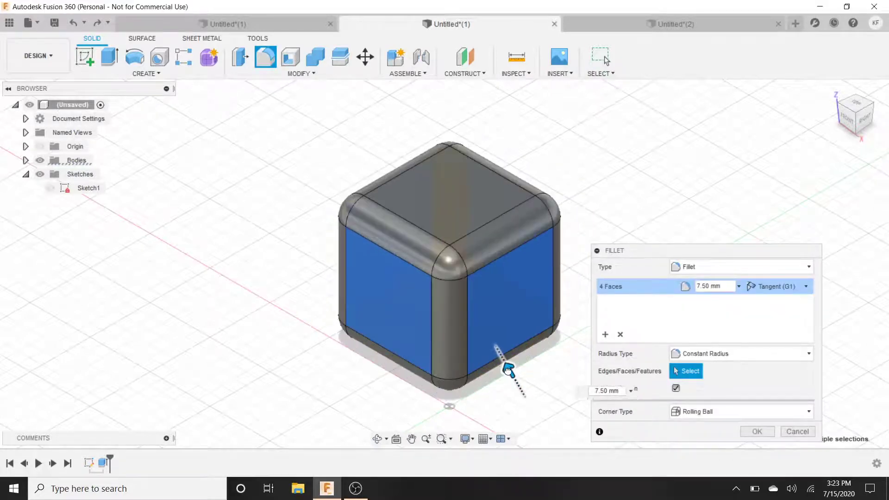
drag(507, 368, 503, 359)
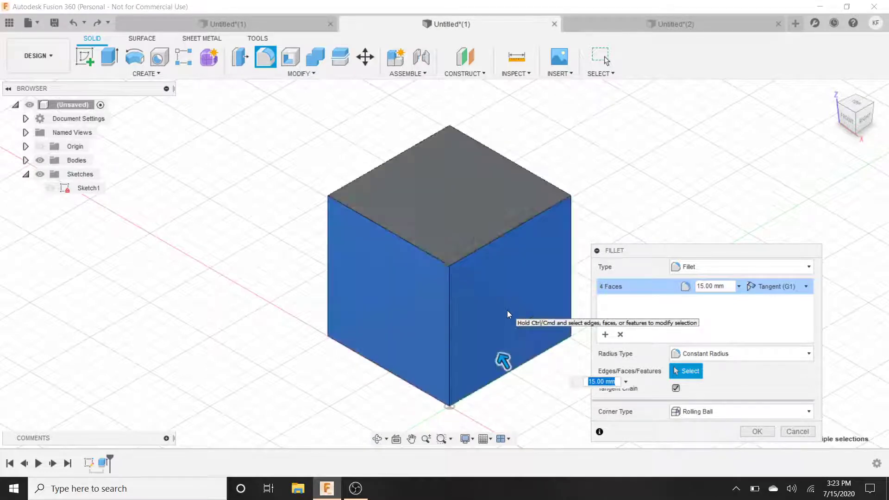
key(Escape)
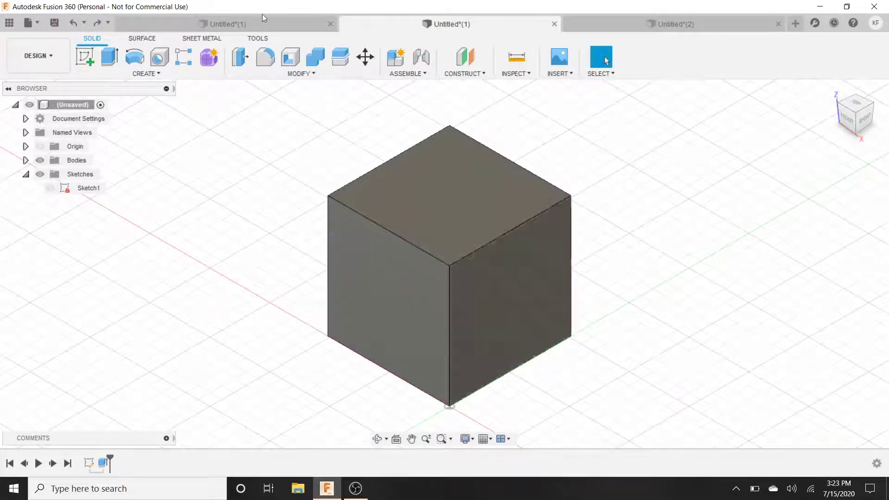
Check the example cubes, then try a fillet on the plain cube's four vertical edges at 12.5 mm and 7.5 mm, and cancel it
click(252, 29)
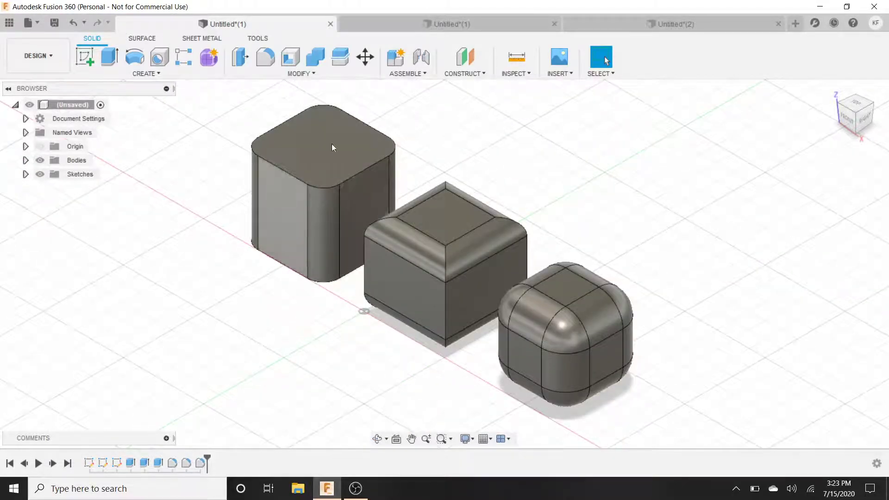
click(445, 24)
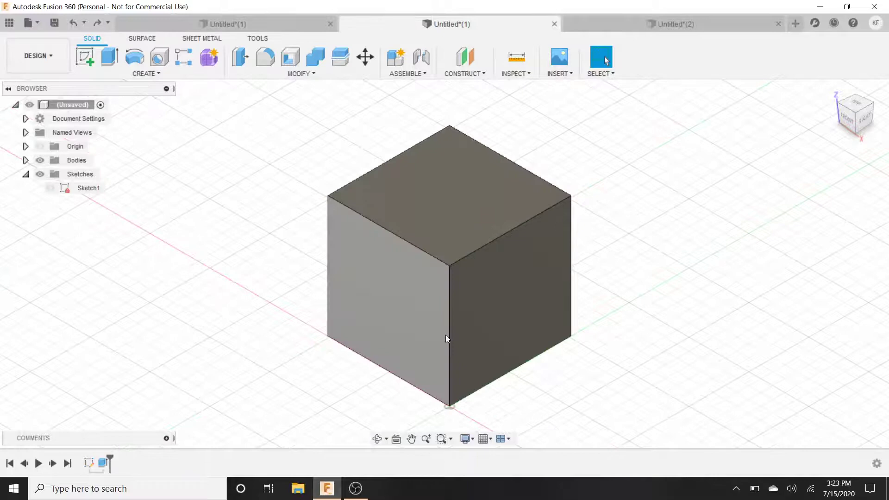
click(448, 332)
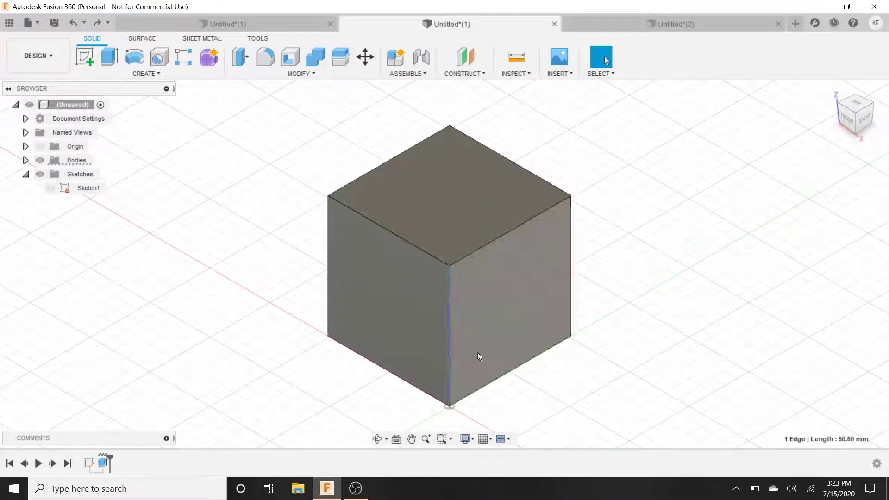
click(572, 264)
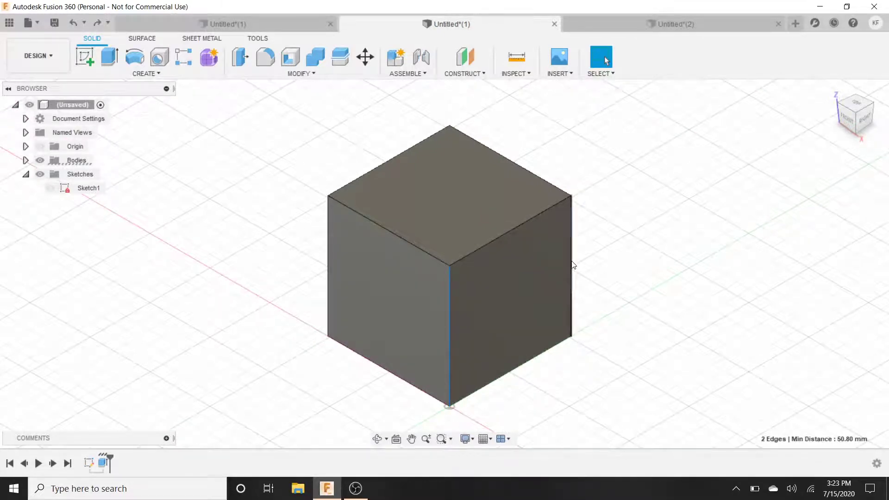
click(328, 254)
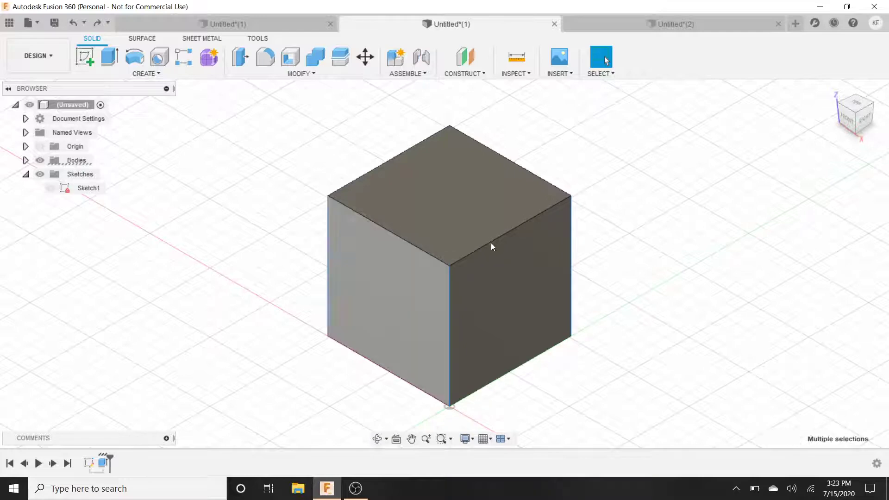
click(856, 97)
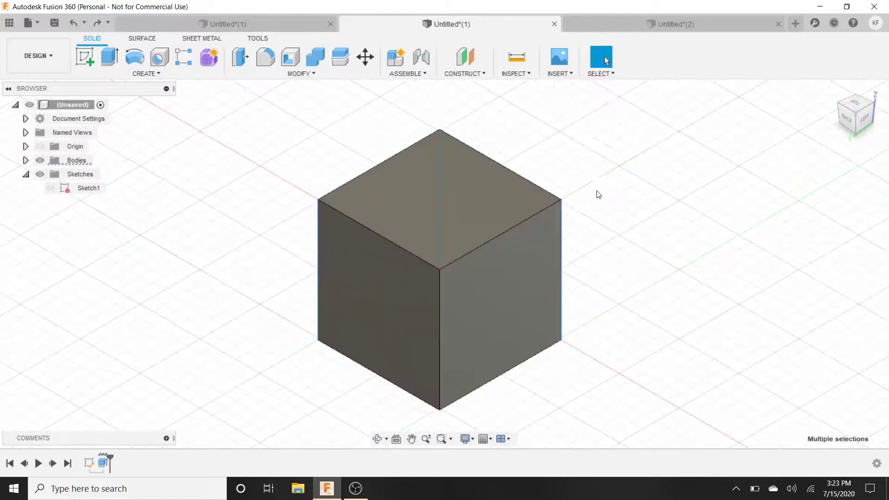
click(439, 318)
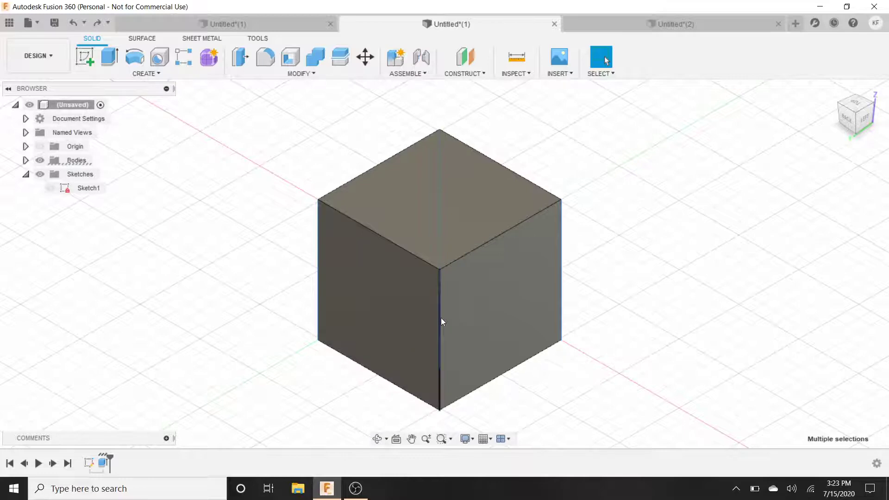
click(267, 57)
text(12.5)
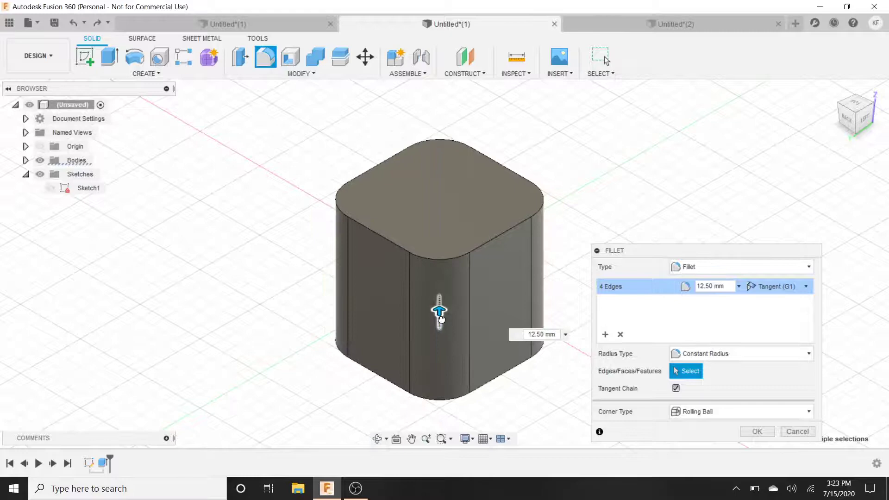
mouse_move(441, 319)
mouse_down()
mouse_move(443, 327)
mouse_move(441, 316)
mouse_up()
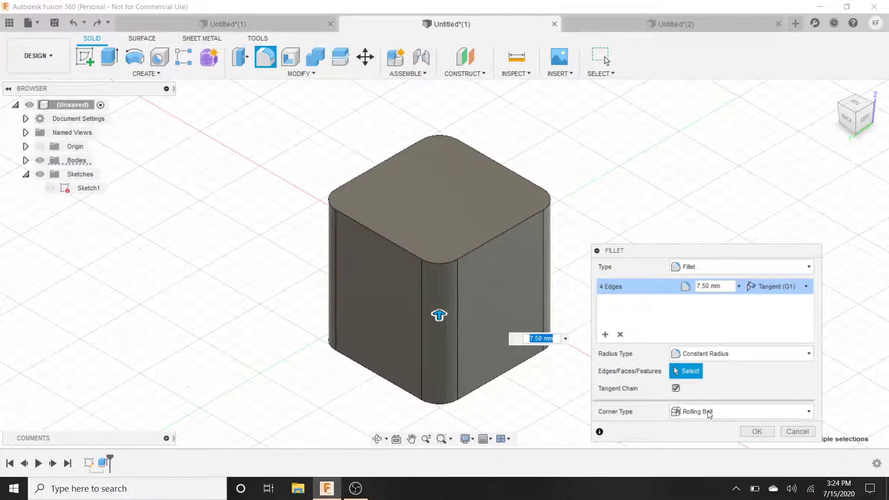
click(797, 433)
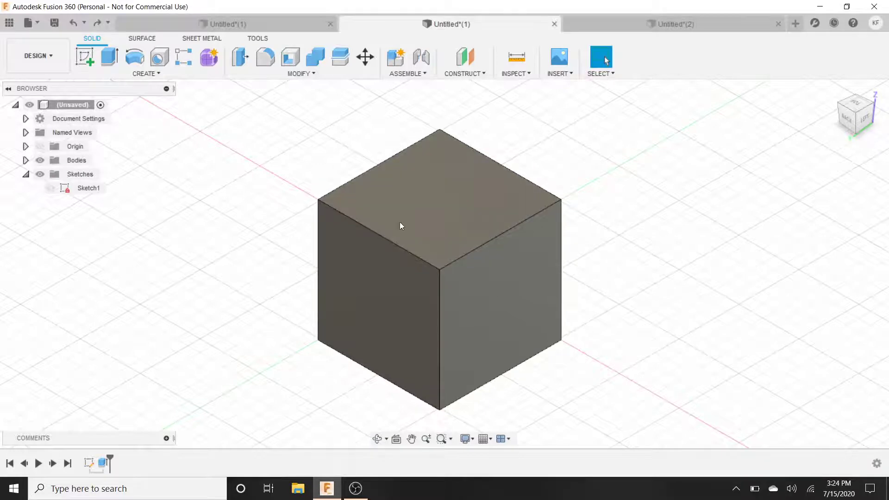
Switch to the open design that contains the stepped, notched part
click(670, 23)
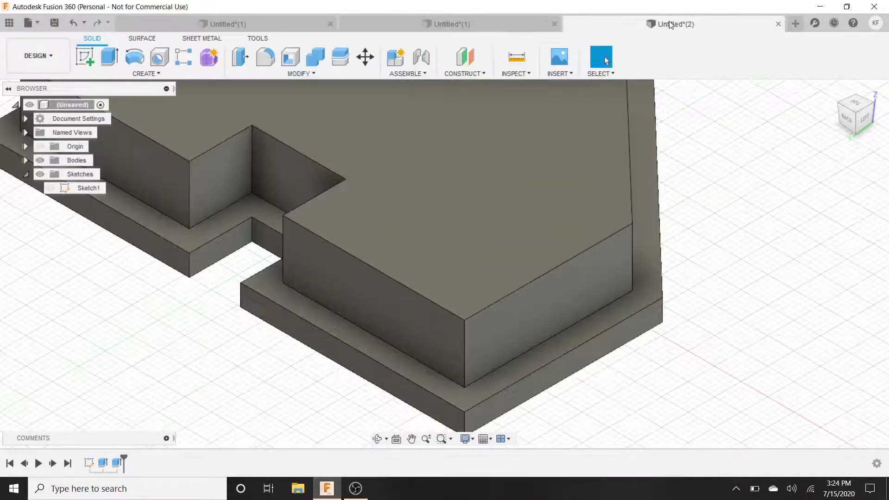
scroll(392, 257, down, 5)
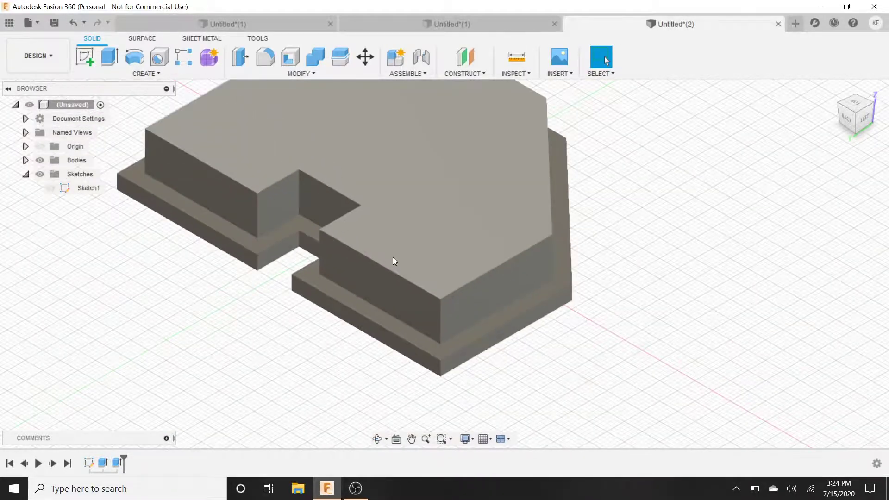
click(411, 439)
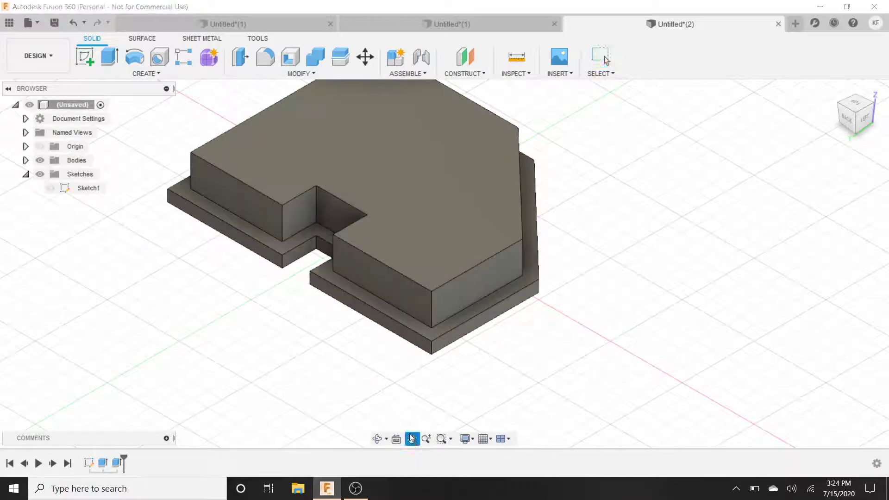
drag(356, 264, 375, 343)
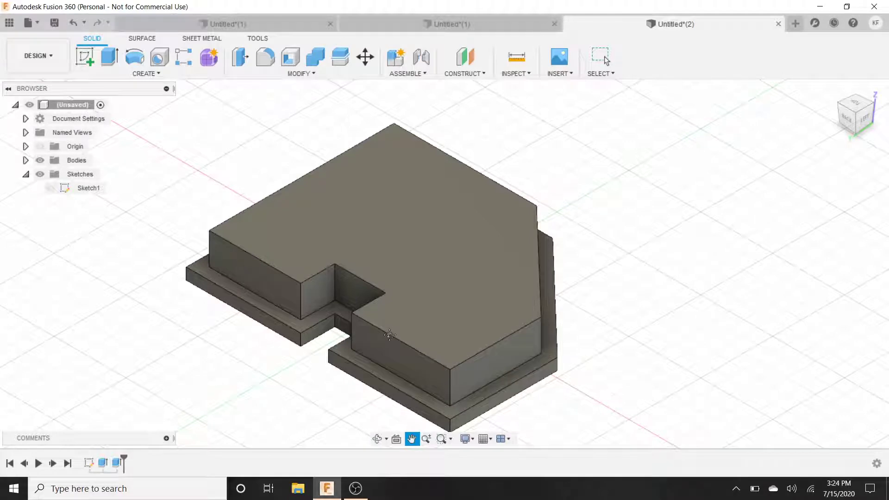
key(Escape)
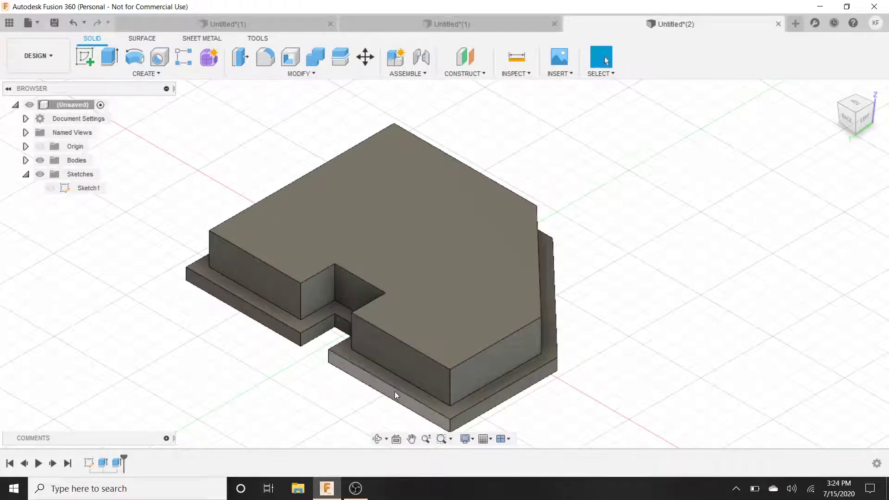
Try a constant-radius fillet on the ledge face around the stepped part with radii of 2, 4 and 6 mm, then cancel it
click(400, 387)
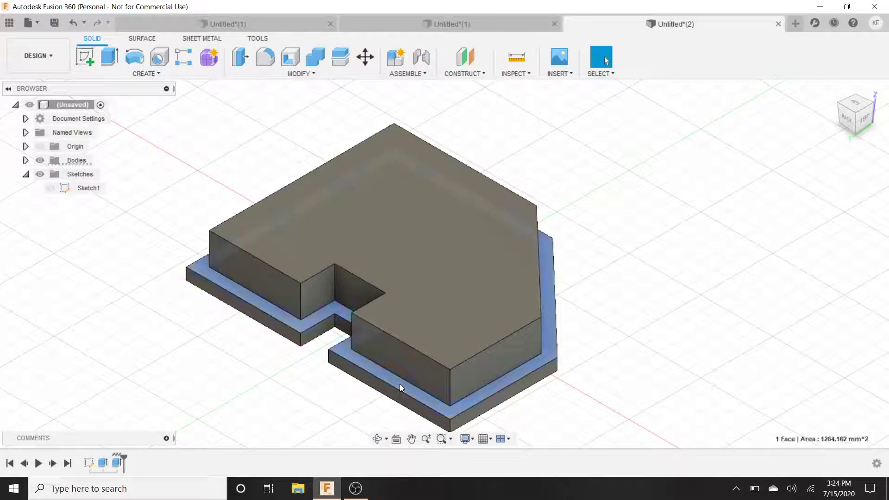
click(266, 57)
mouse_move(339, 183)
mouse_down()
mouse_move(332, 142)
mouse_move(347, 200)
mouse_up()
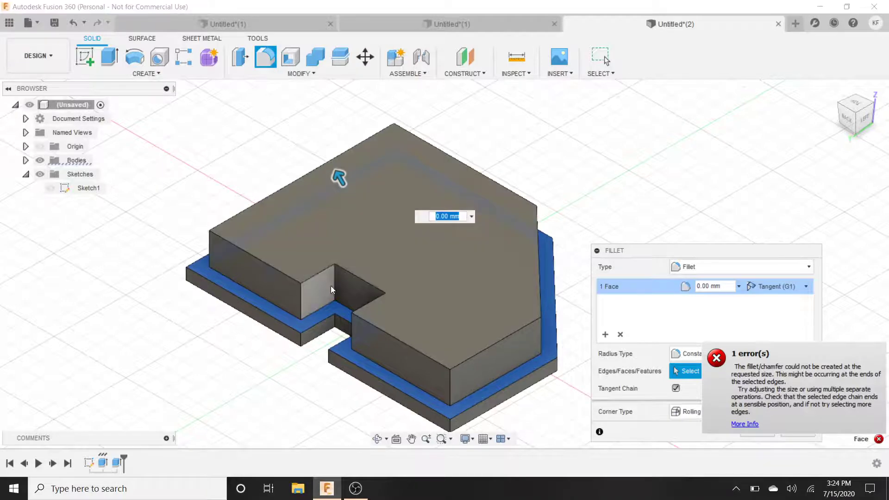
text(2)
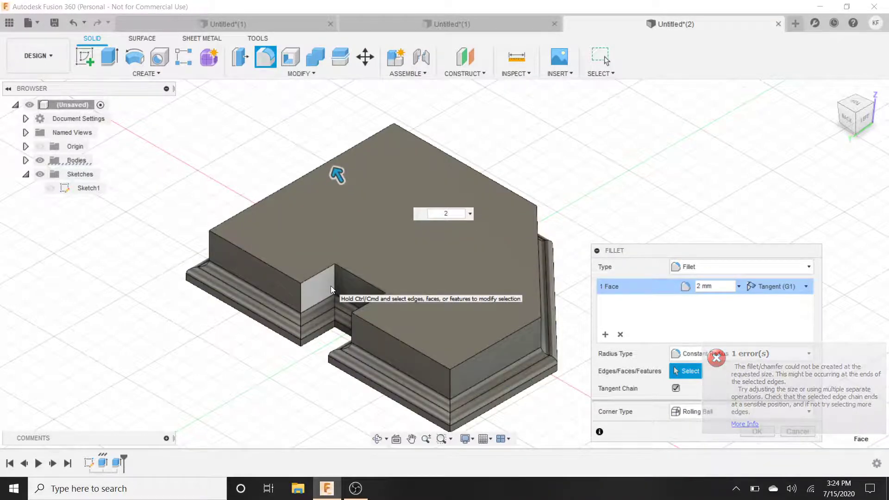
key(BackSpace)
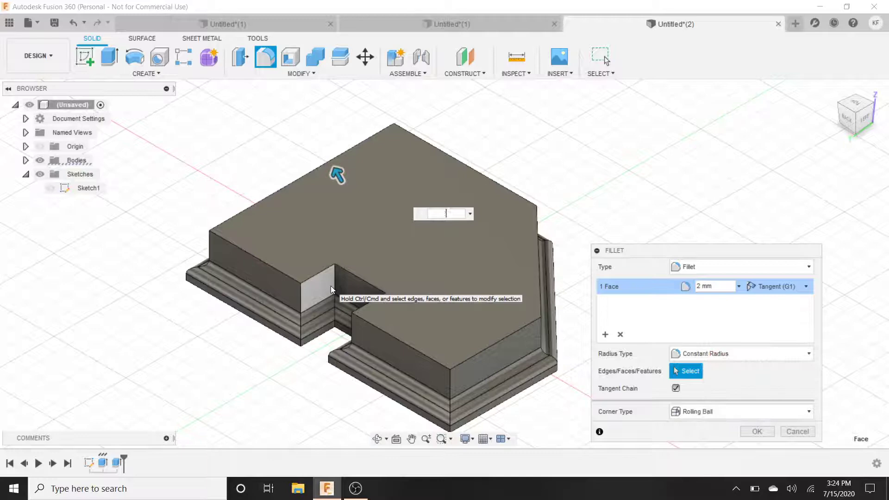
text(4)
key(BackSpace)
text(6)
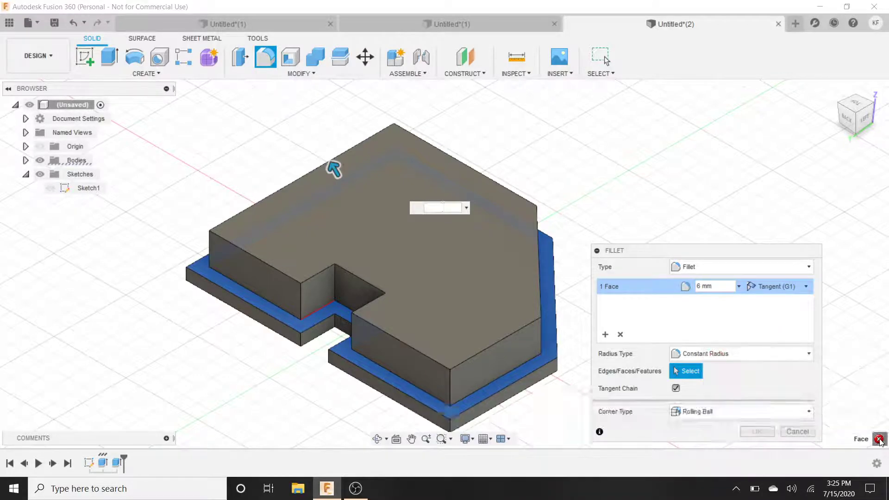
click(797, 431)
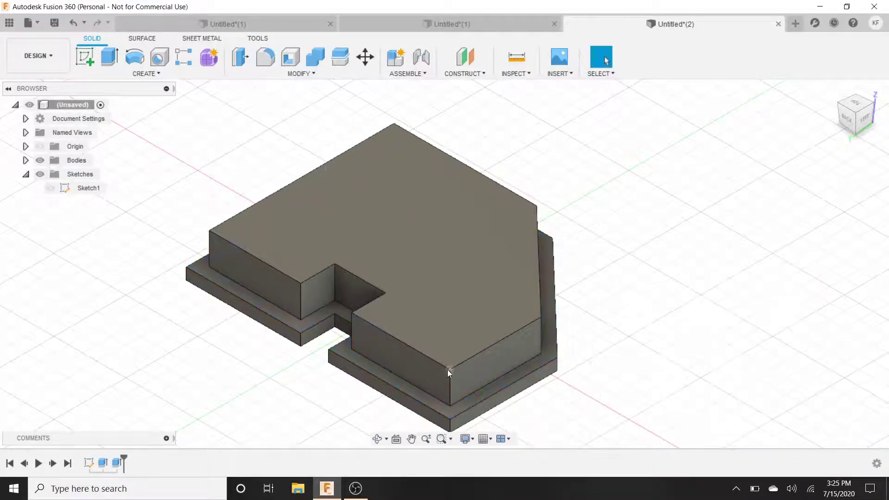
Try a 1.5 mm constant-radius fillet on the three side walls of the notch in the lower base
click(315, 331)
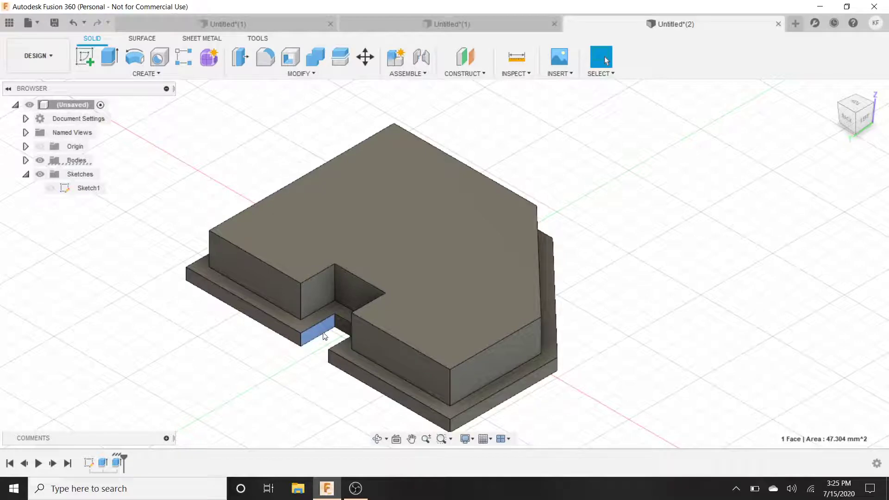
ctrl+click(347, 330)
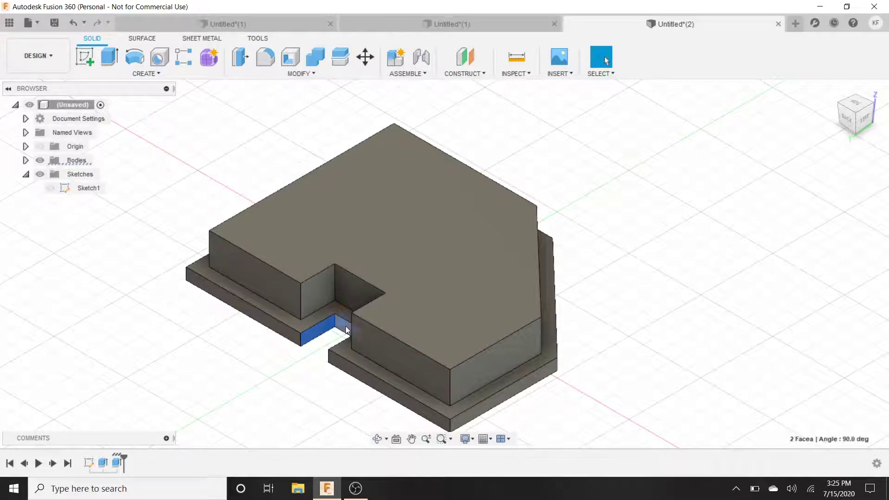
click(839, 104)
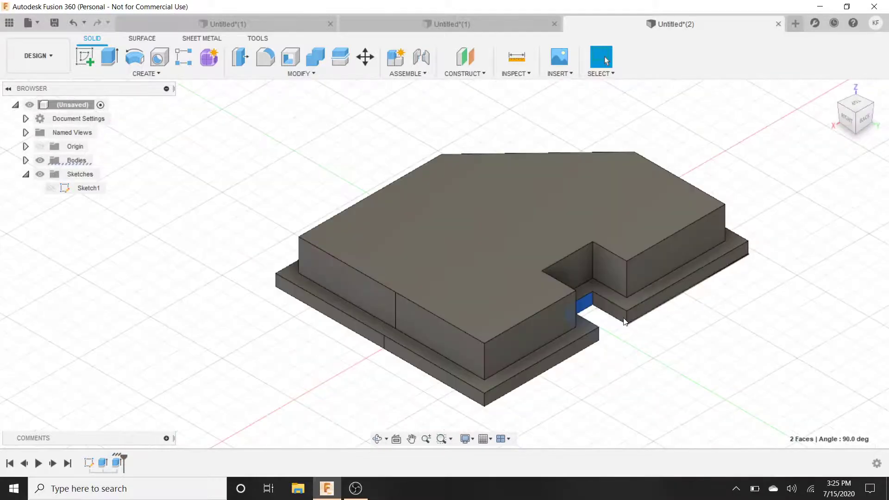
ctrl+click(615, 314)
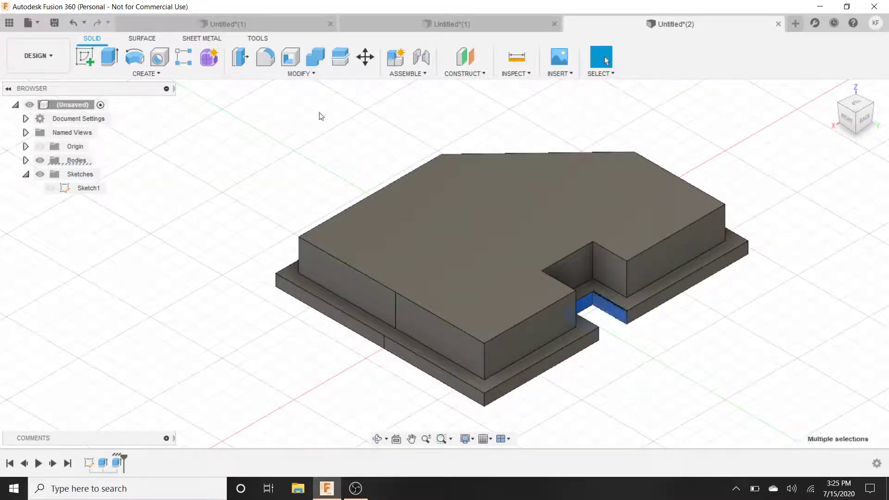
click(269, 62)
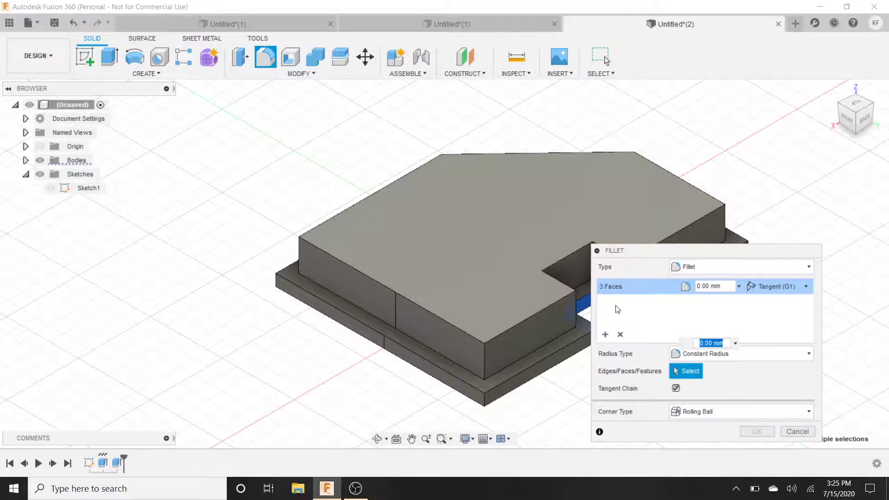
click(412, 438)
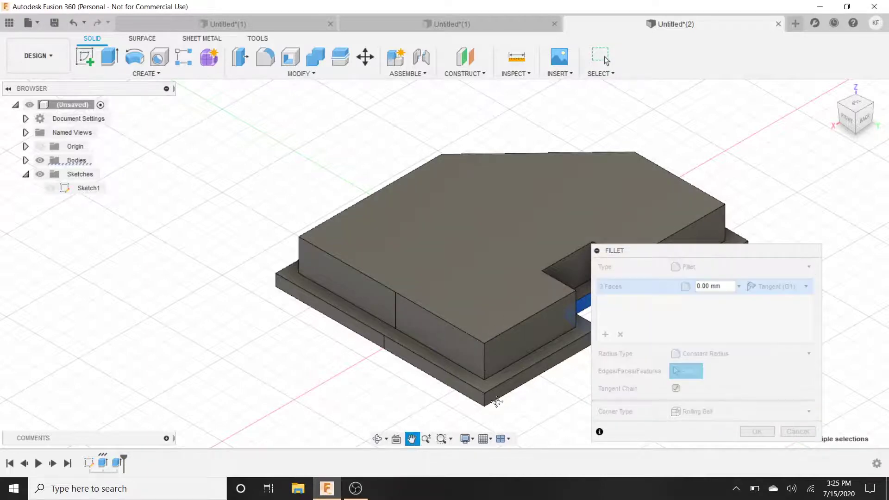
drag(496, 381, 351, 377)
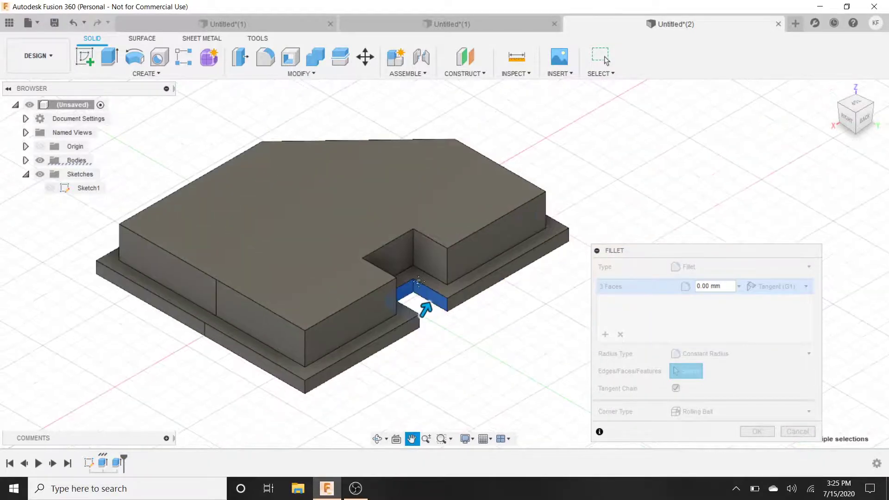
scroll(418, 281, up, 8)
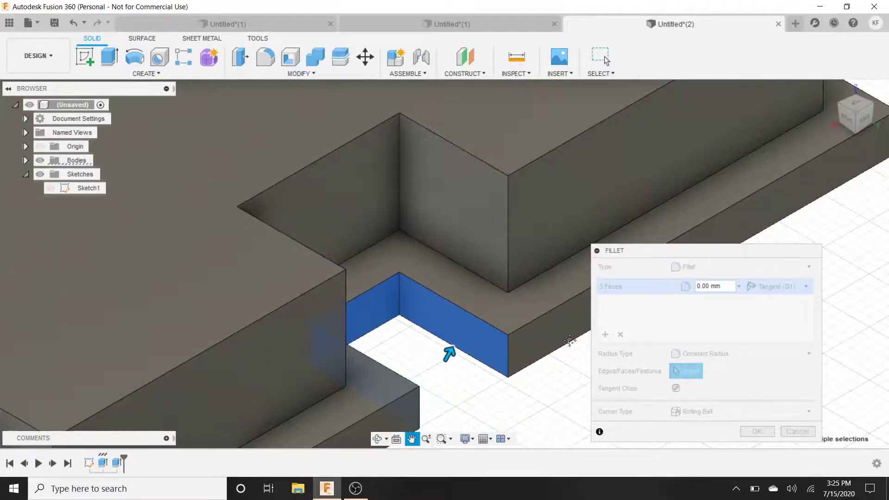
key(Escape)
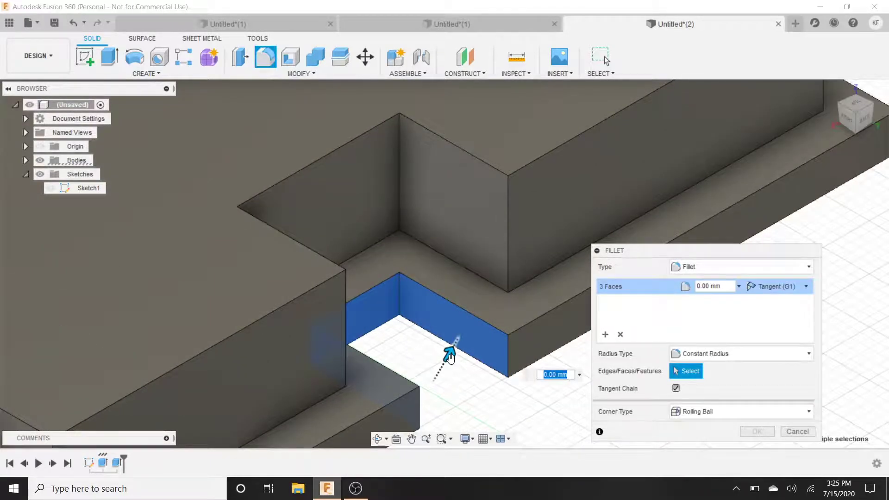
text(1.5)
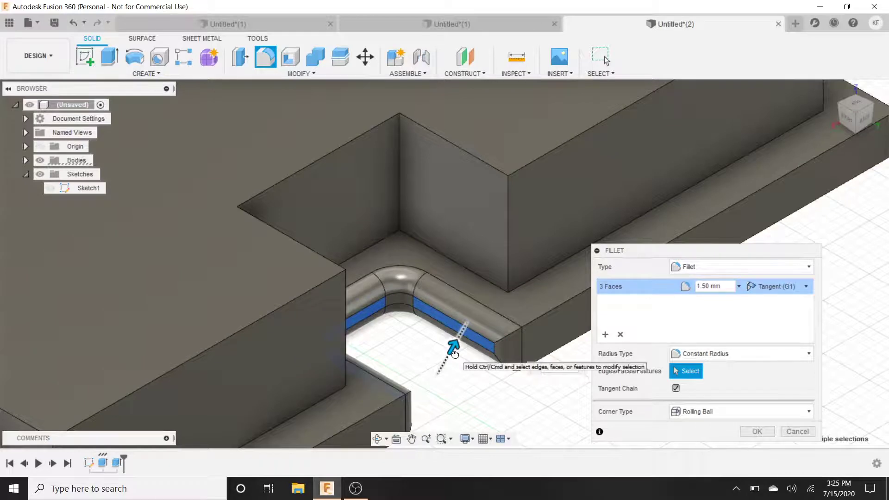
Try radii of 2 mm, 2.5 mm and 1 mm for the fillet on the three notch walls
drag(455, 355, 458, 353)
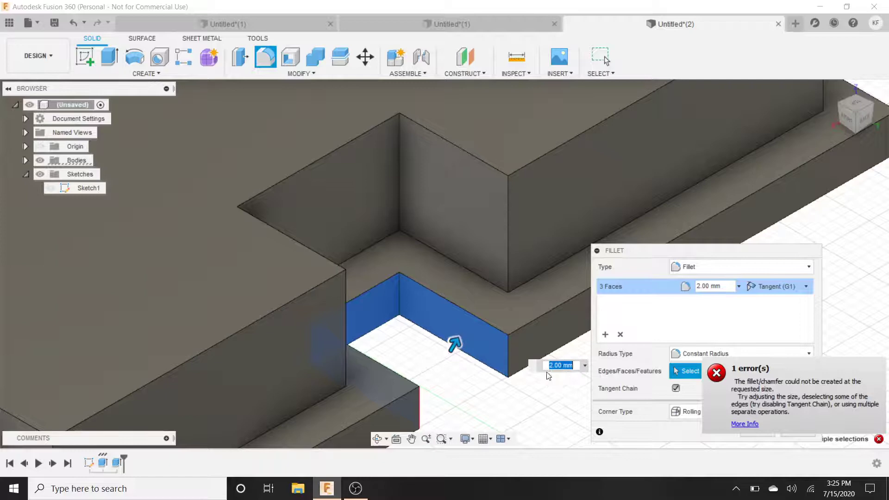
click(560, 366)
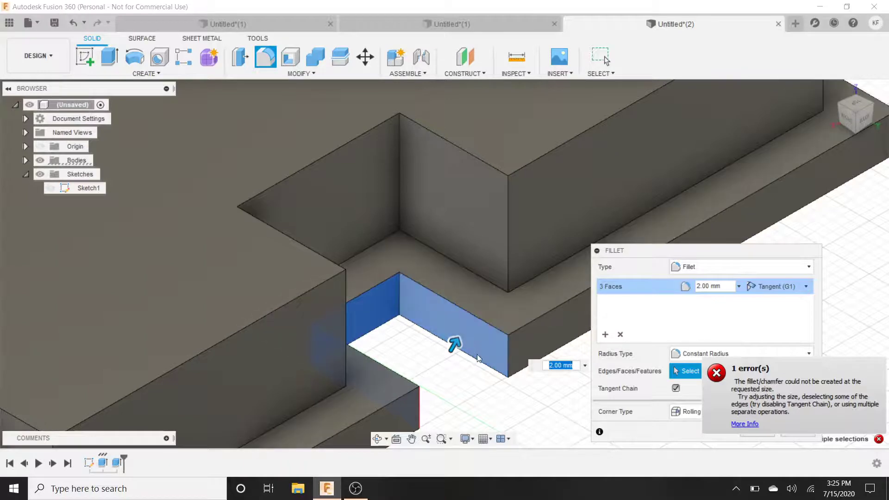
text(2.5)
key(Return)
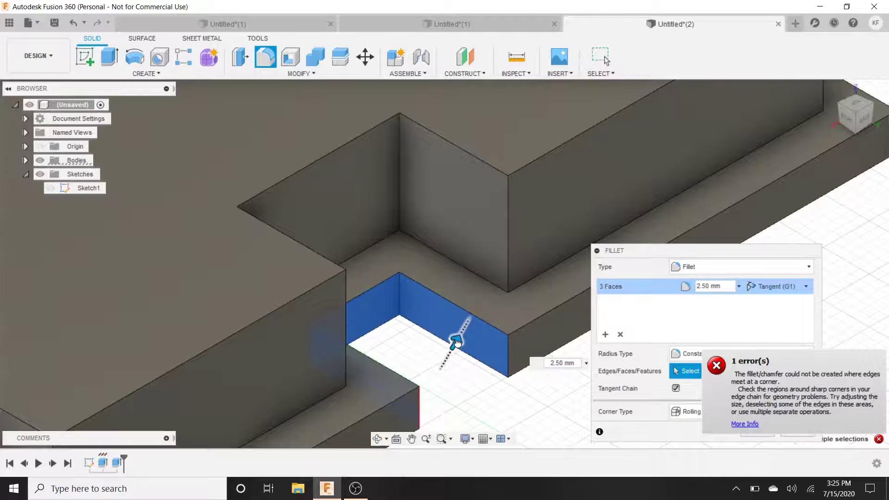
drag(457, 343, 456, 345)
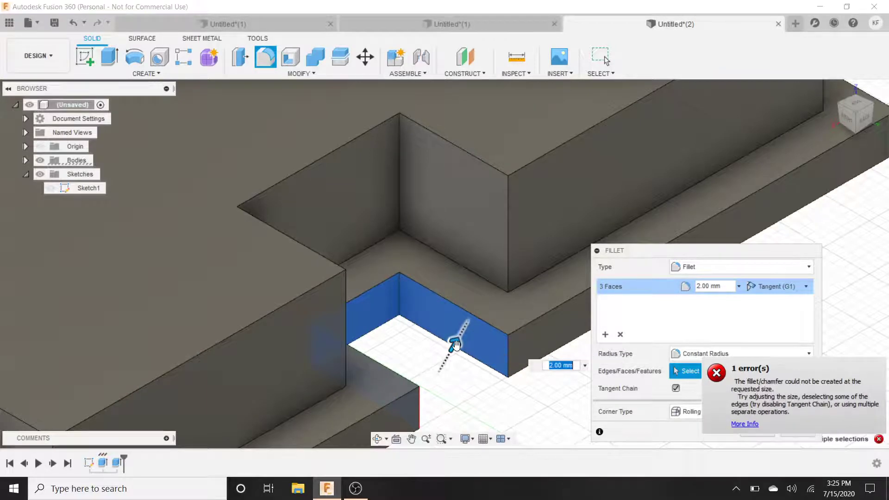
text(1)
key(Return)
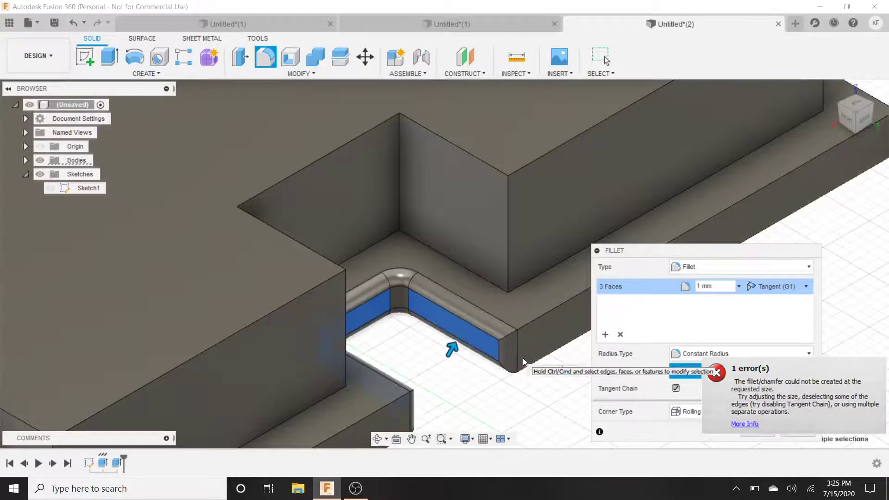
Compare radii of 1.99 mm and 2 mm for the notch-wall fillet, then cancel it
drag(452, 348, 454, 344)
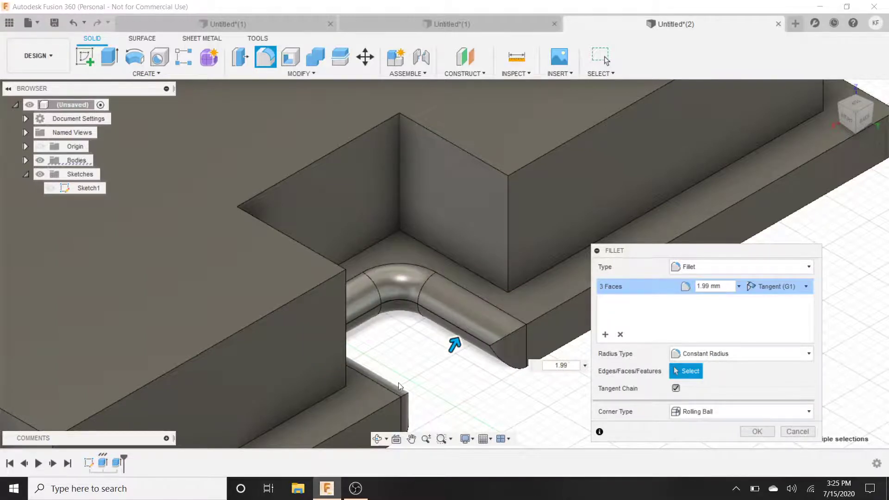
click(378, 438)
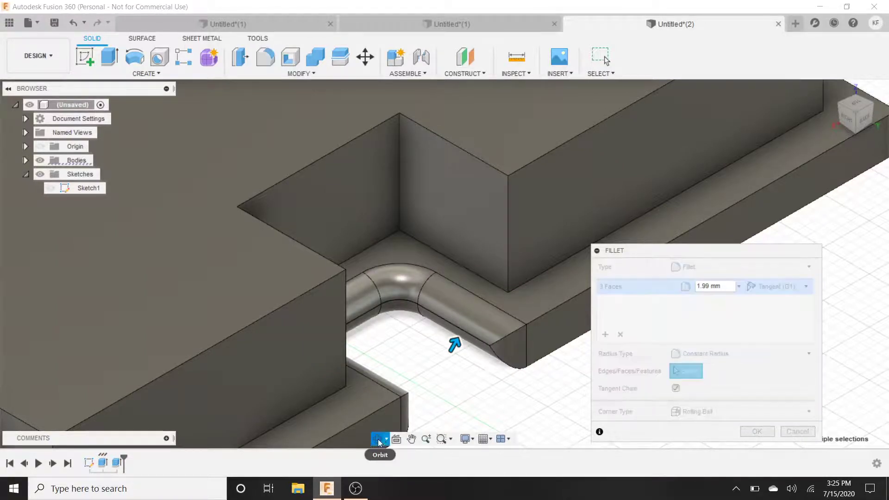
drag(425, 404, 416, 404)
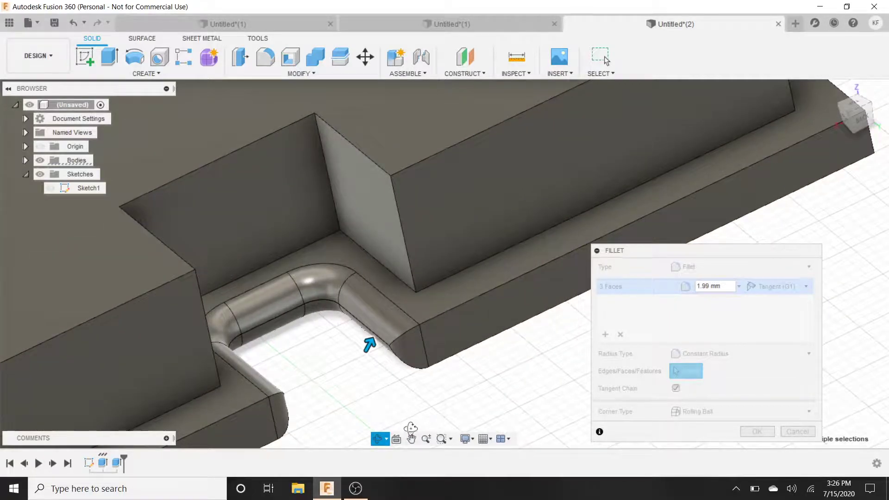
key(Escape)
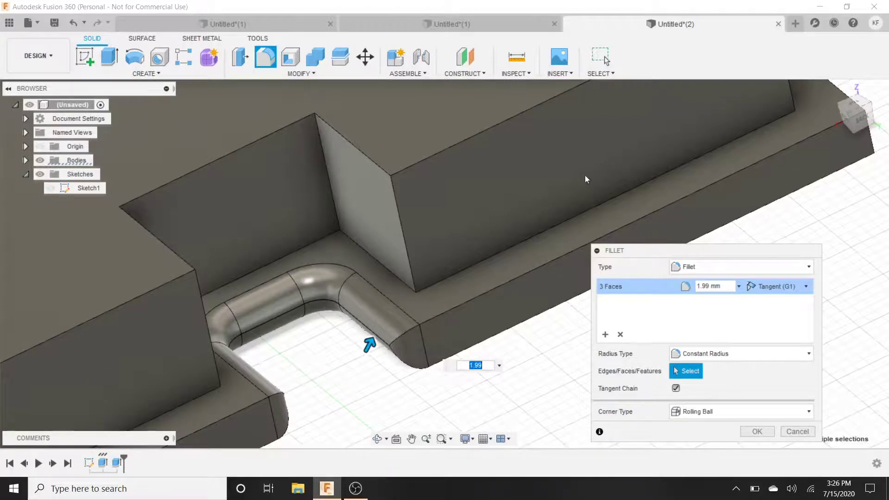
text(2)
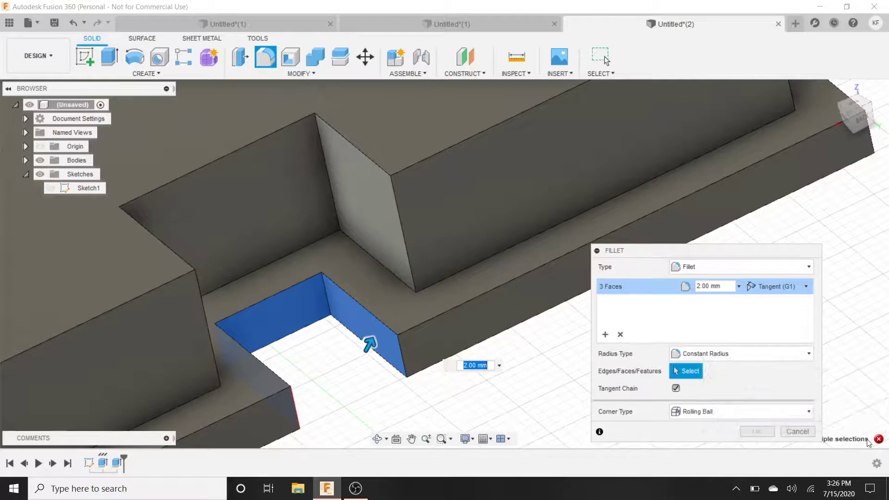
click(799, 434)
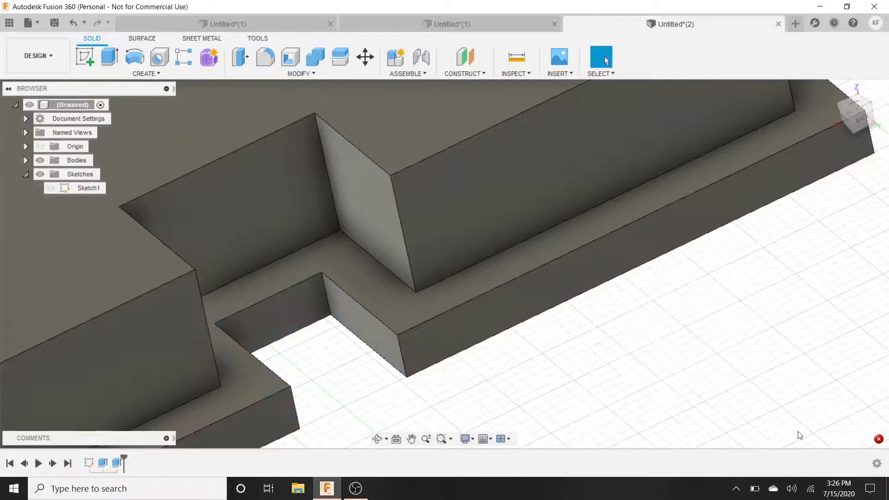
Start a constant-radius fillet on the ledge face around the stepped part with a radius of 2 mm
click(404, 315)
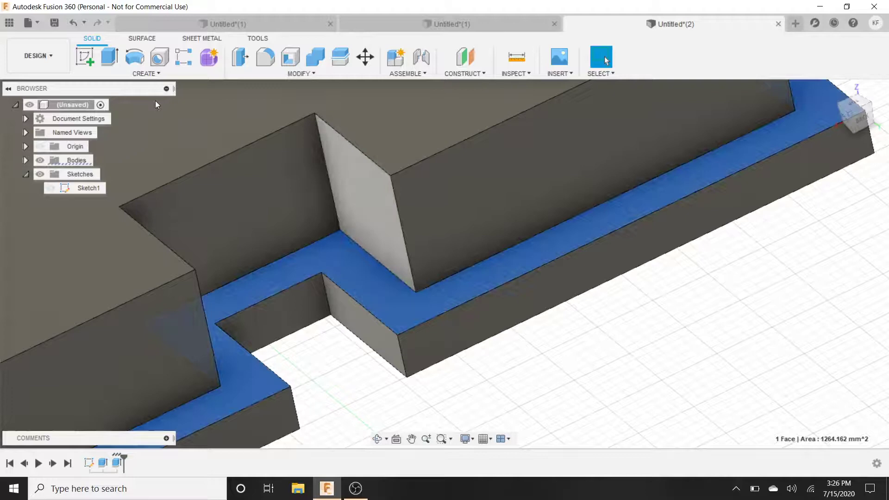
key(f)
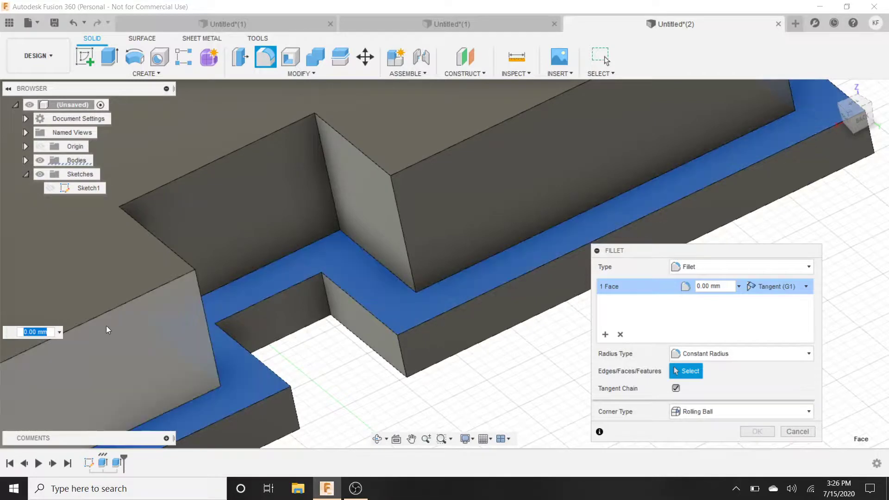
text(2)
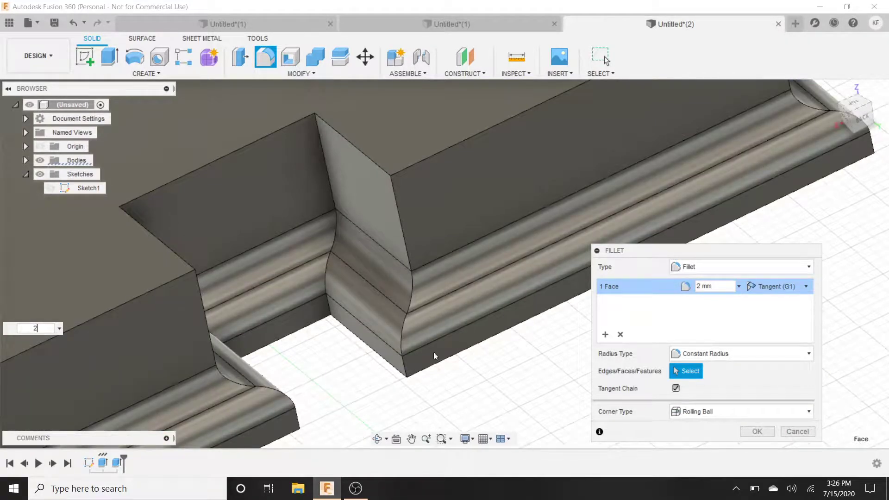
Try larger radii of 6 mm, 5 mm and 4.1 mm for the fillet on the ledge face
text(6)
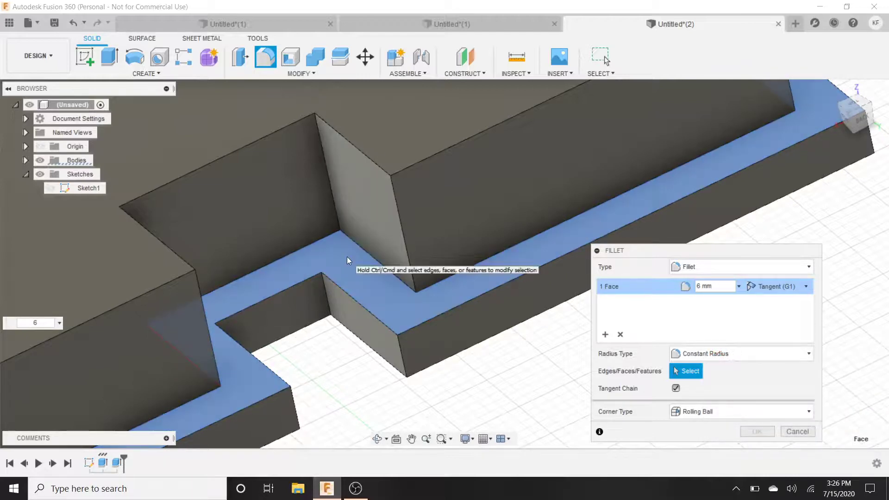
key(BackSpace)
text(5)
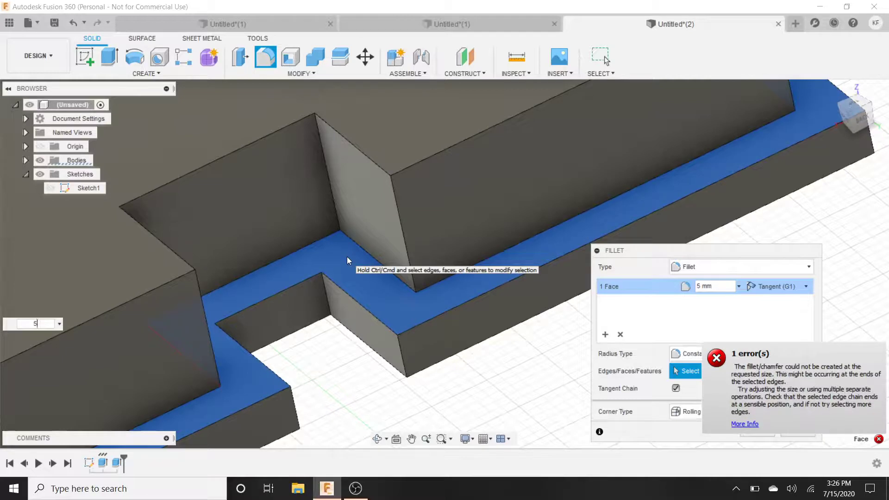
text(4)
key(Return)
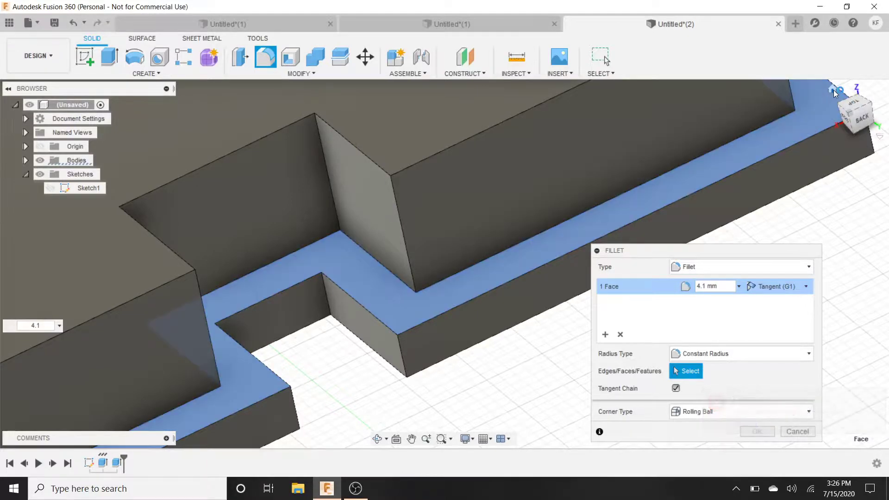
Try adjusting the ledge-face fillet radius freehand on the model, to 2.50 mm and down to 0 mm
click(834, 90)
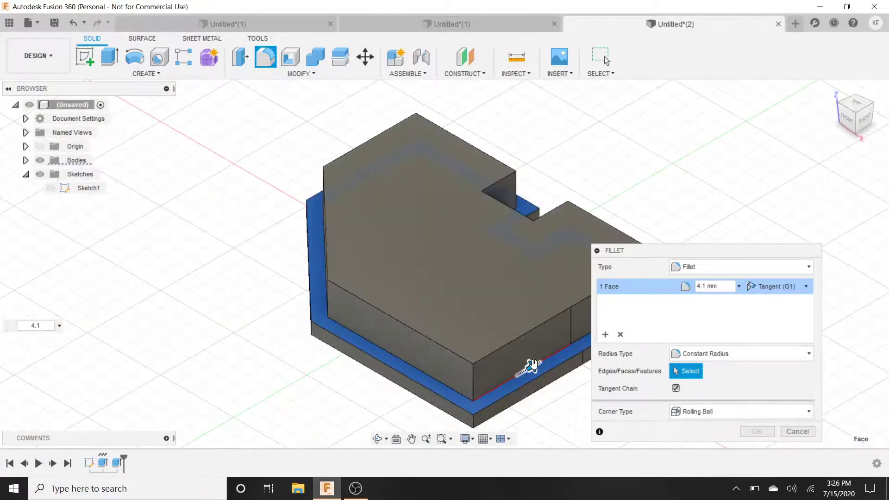
mouse_move(531, 367)
mouse_down()
mouse_move(547, 365)
mouse_move(529, 367)
mouse_up()
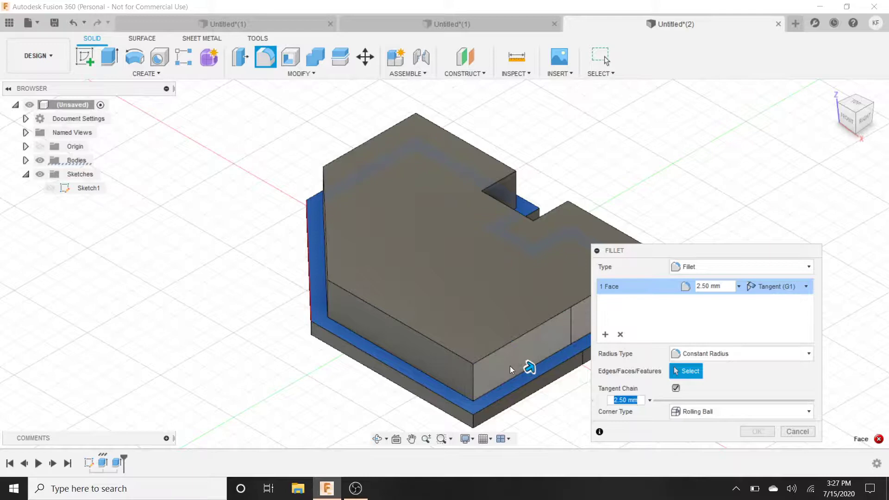
mouse_move(530, 366)
mouse_down()
mouse_move(540, 357)
mouse_move(527, 372)
mouse_up()
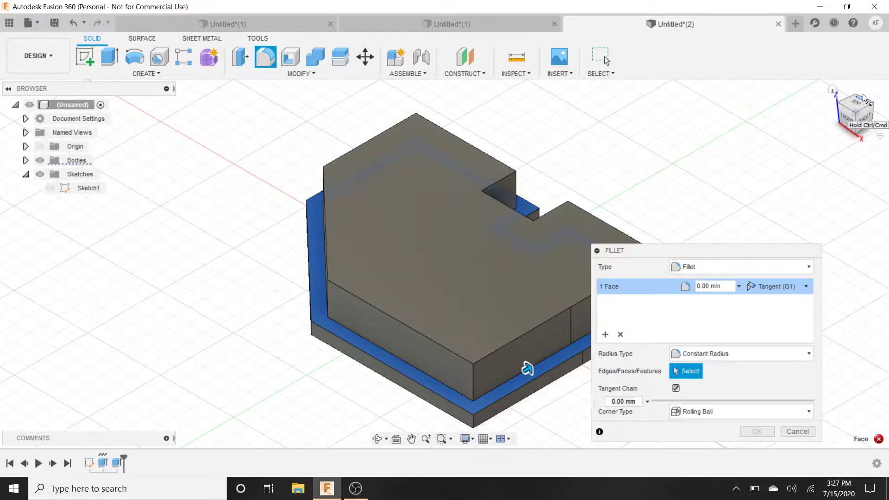
Set the ledge-face fillet radius to 2 mm and apply the fillet to the stepped part
click(863, 94)
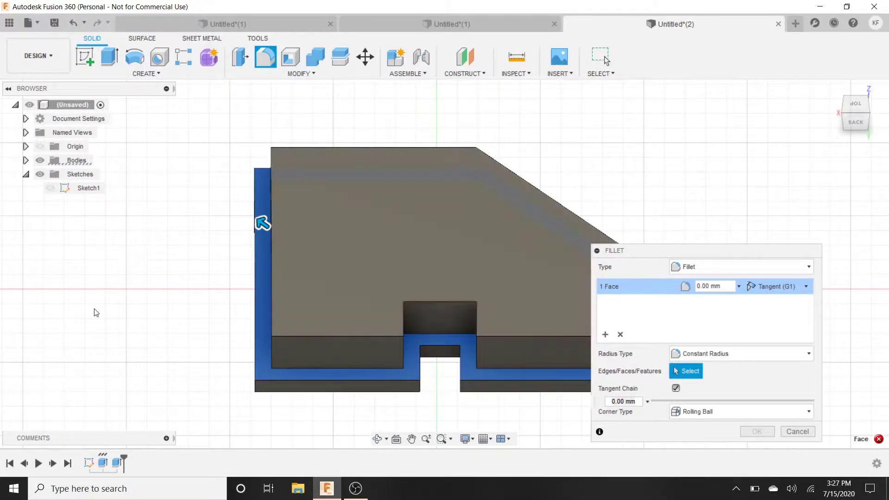
drag(262, 223, 251, 221)
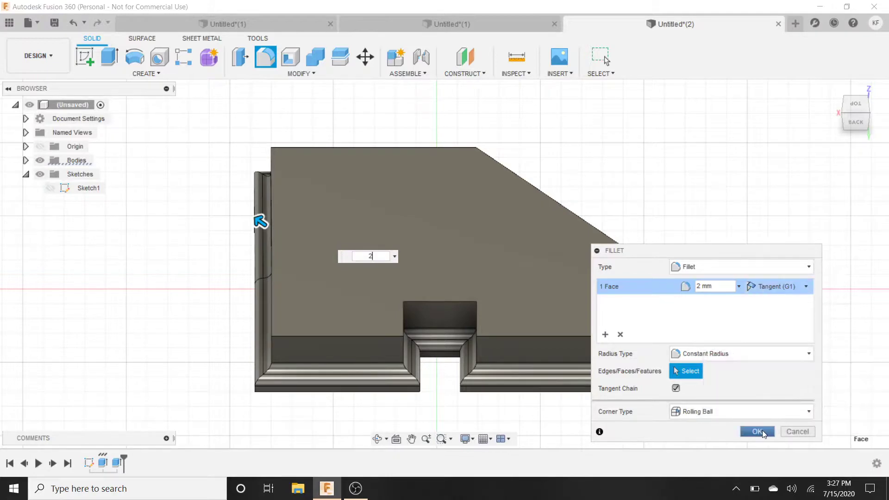
click(757, 431)
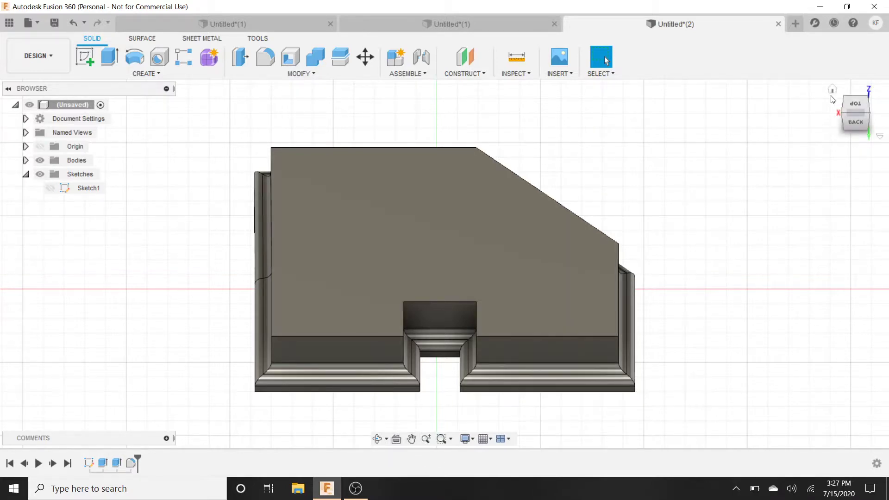
click(835, 91)
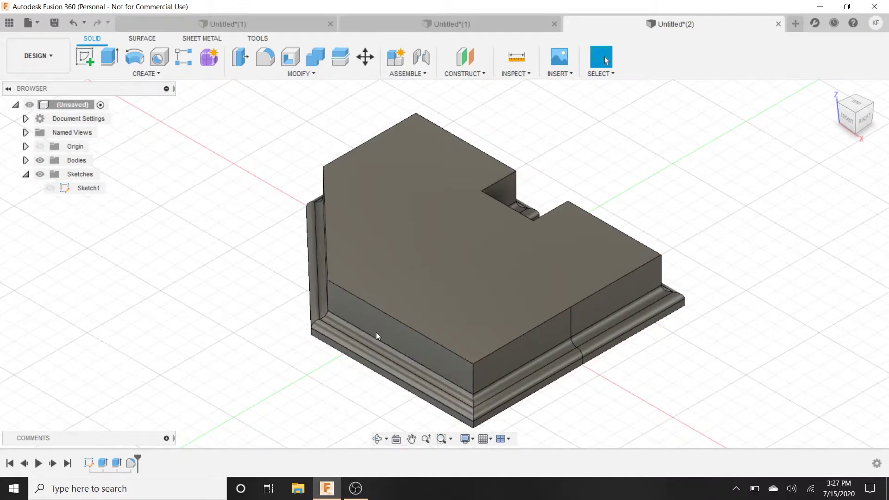
Review the plain cube and the three filleted cubes in the other open designs, then return to the stepped part
click(459, 25)
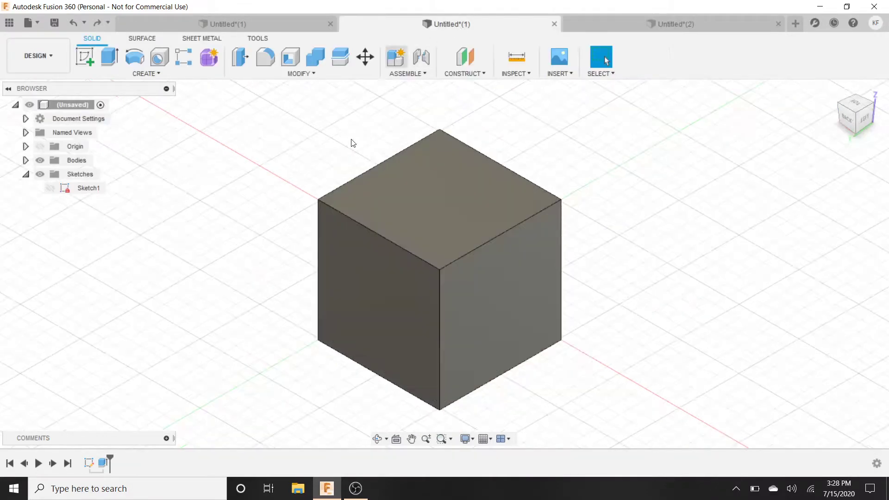
click(241, 24)
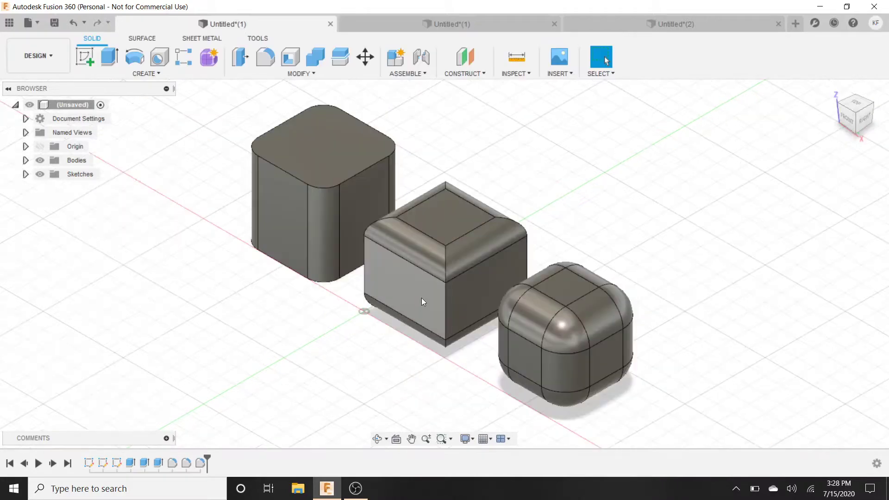
click(654, 27)
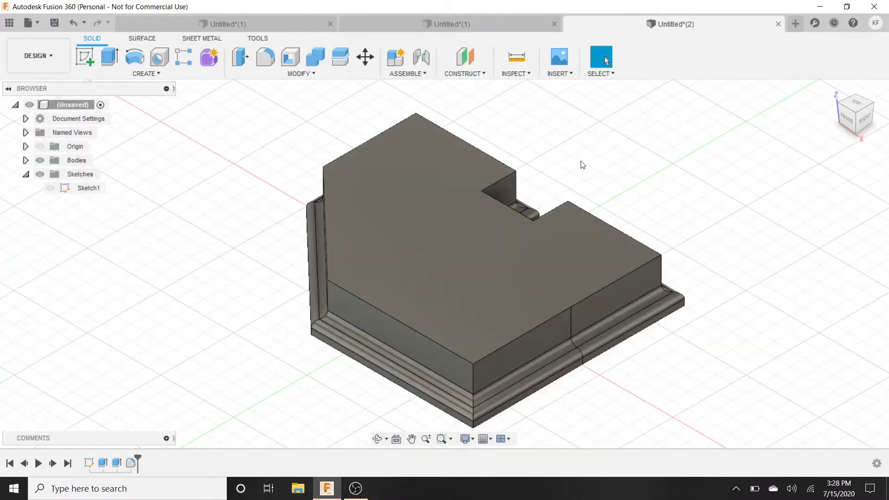